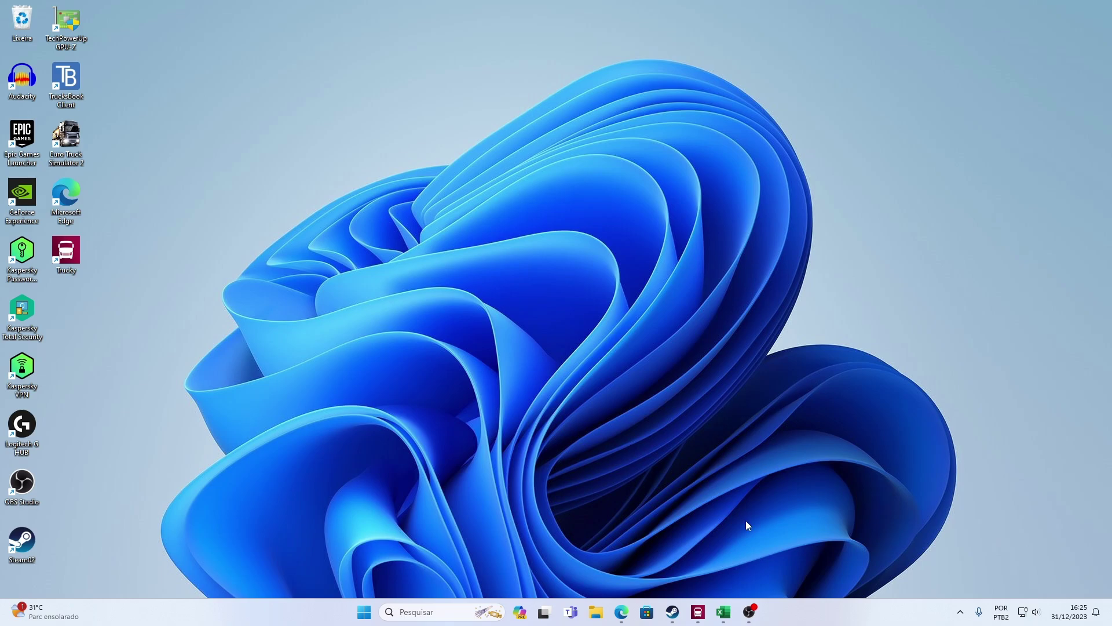
Step: Switch to Trucky and review the Scania S truck's statistics, upcoming maintenance and service history, leaving the desktop clear again
click(698, 612)
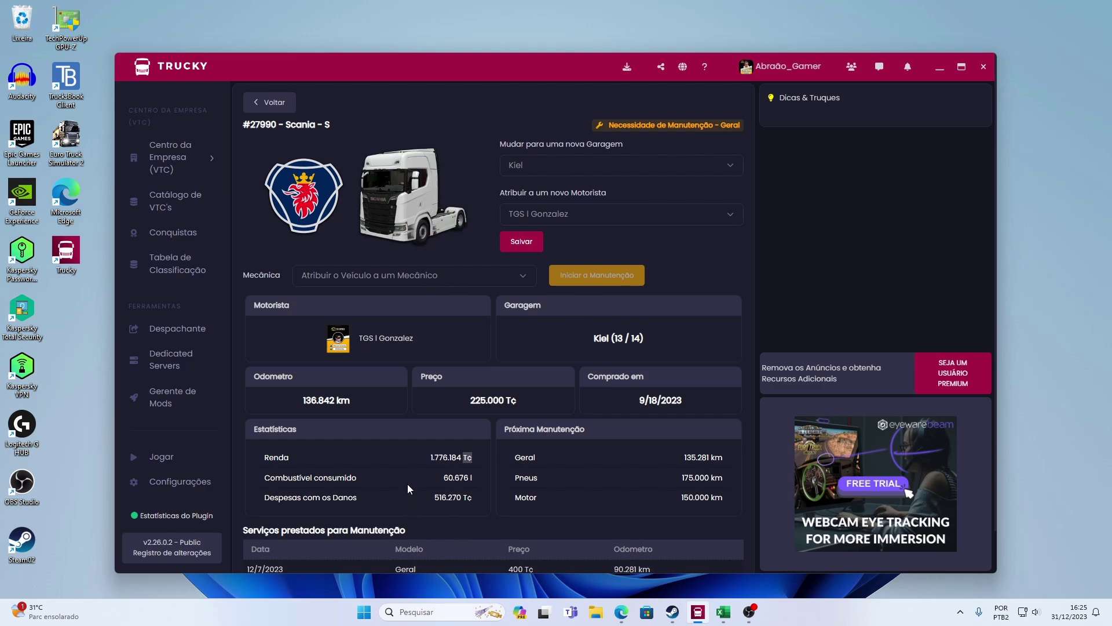
scroll(408, 464, down, 1)
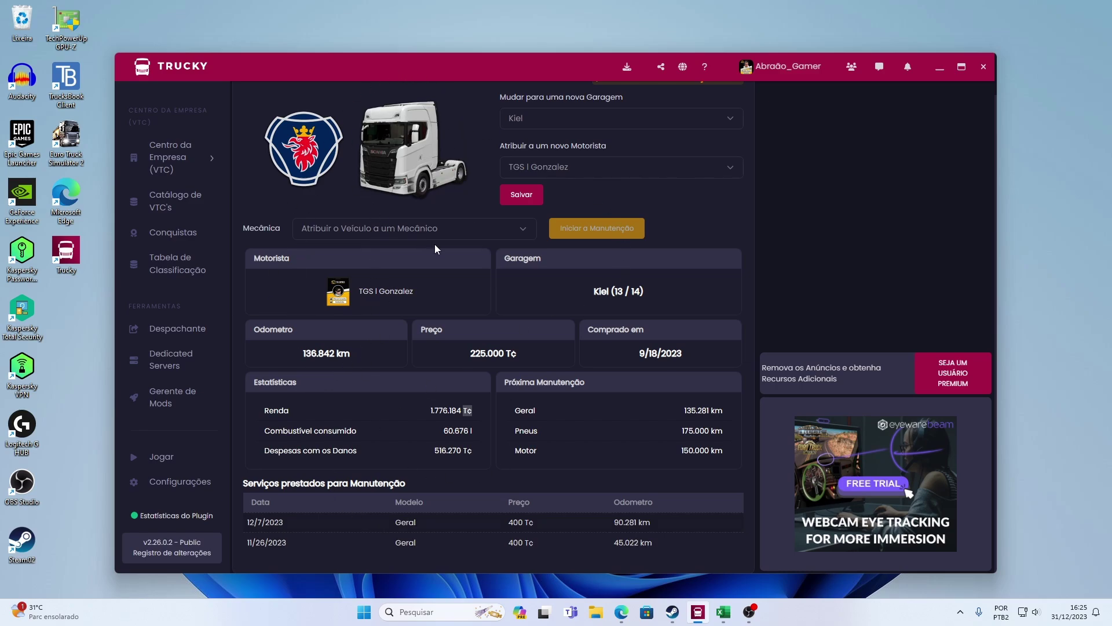
click(191, 157)
scroll(697, 313, up, 1)
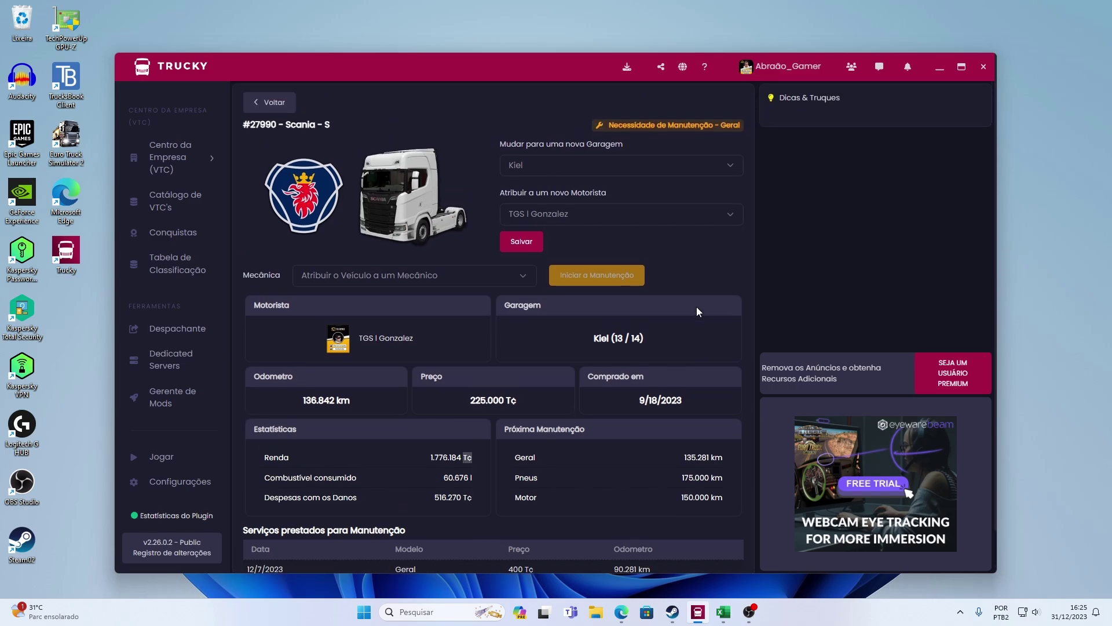
click(933, 78)
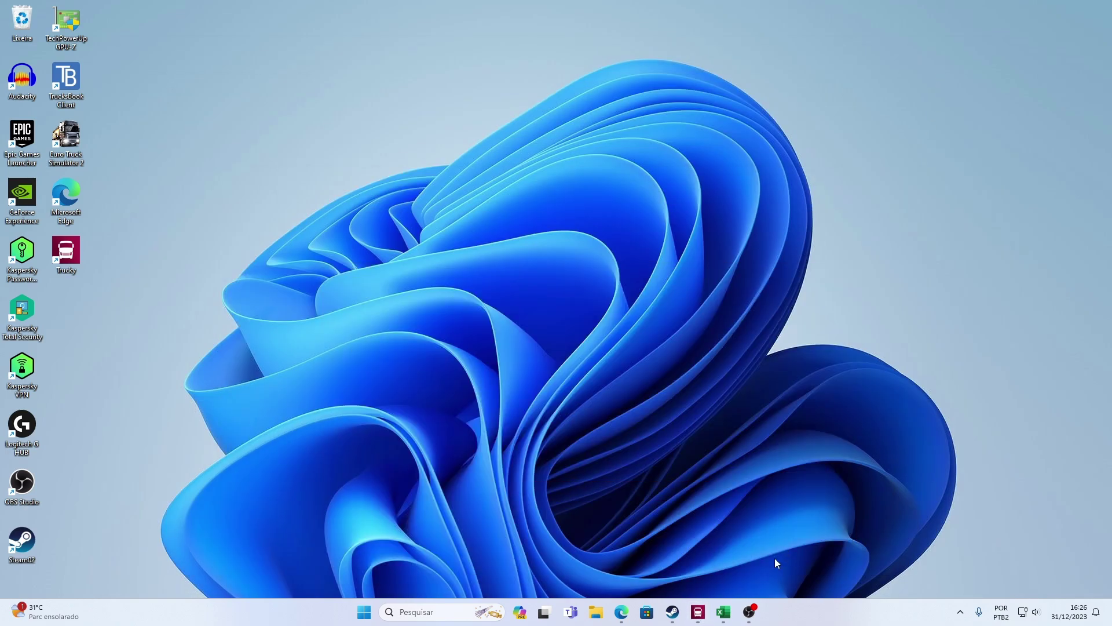
Step: Switch to the exported jobs worksheet in Excel and examine the Game column entries from the first rows downward
click(724, 612)
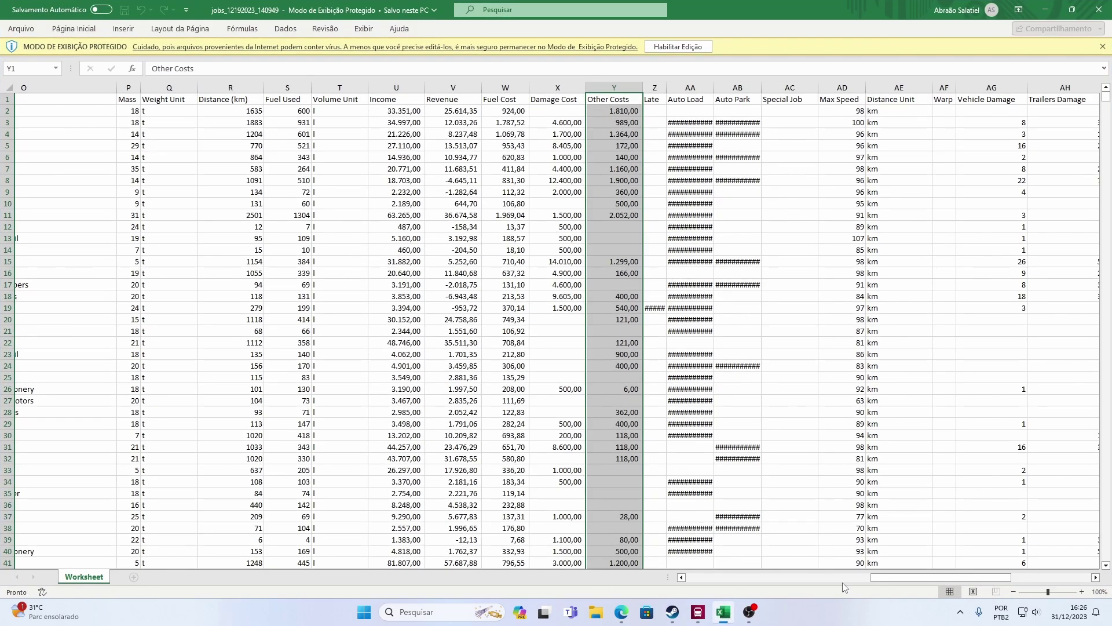
drag(965, 580, 780, 579)
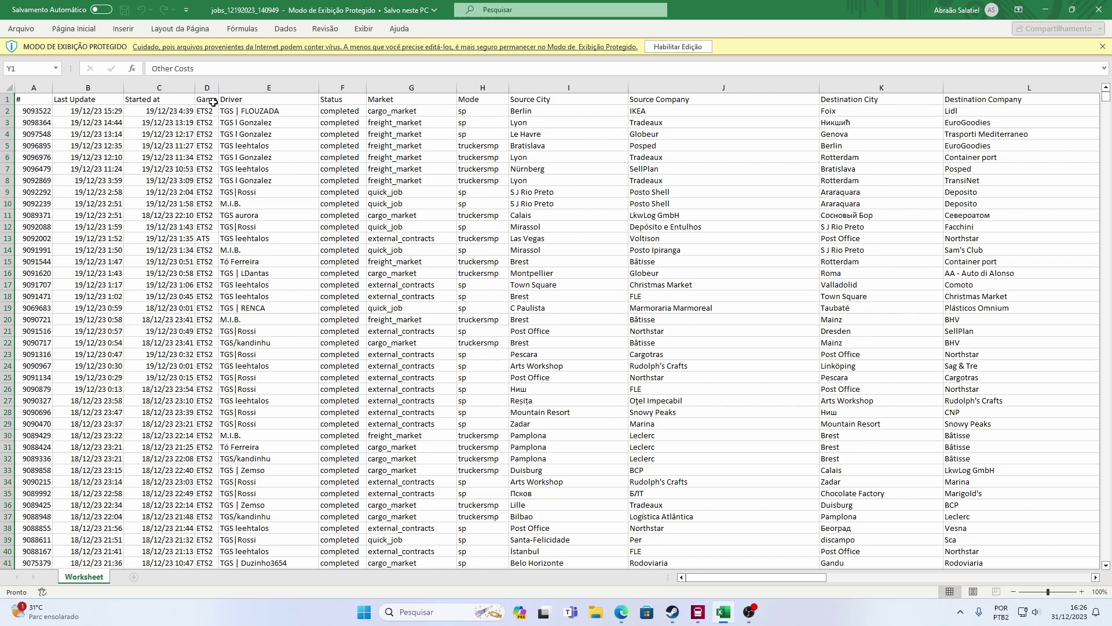
click(203, 239)
click(208, 137)
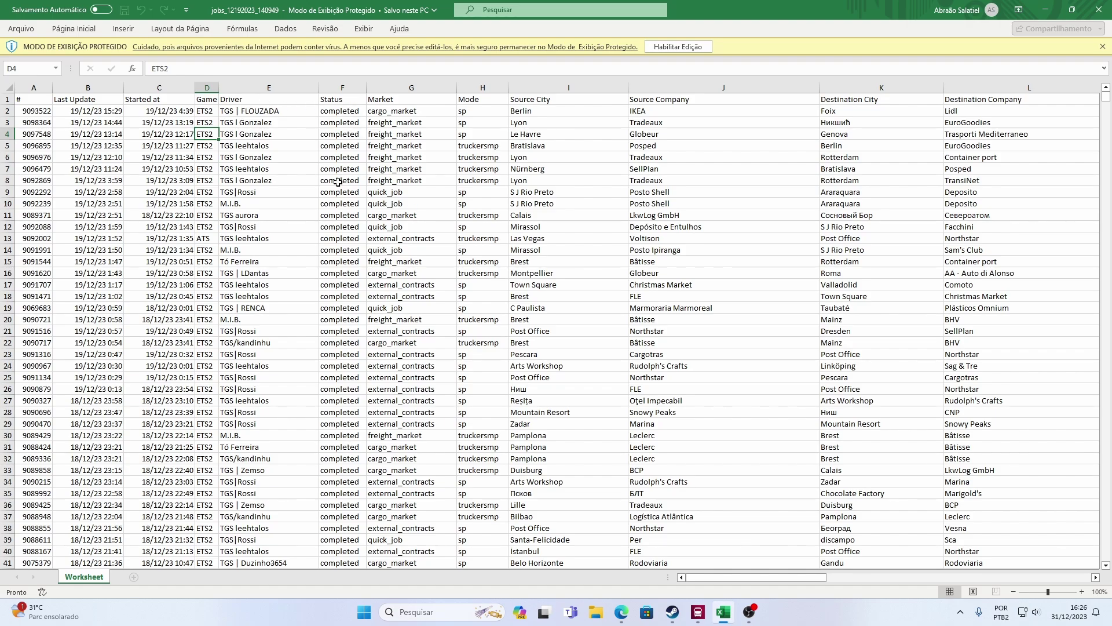
scroll(337, 182, down, 6)
scroll(333, 270, down, 16)
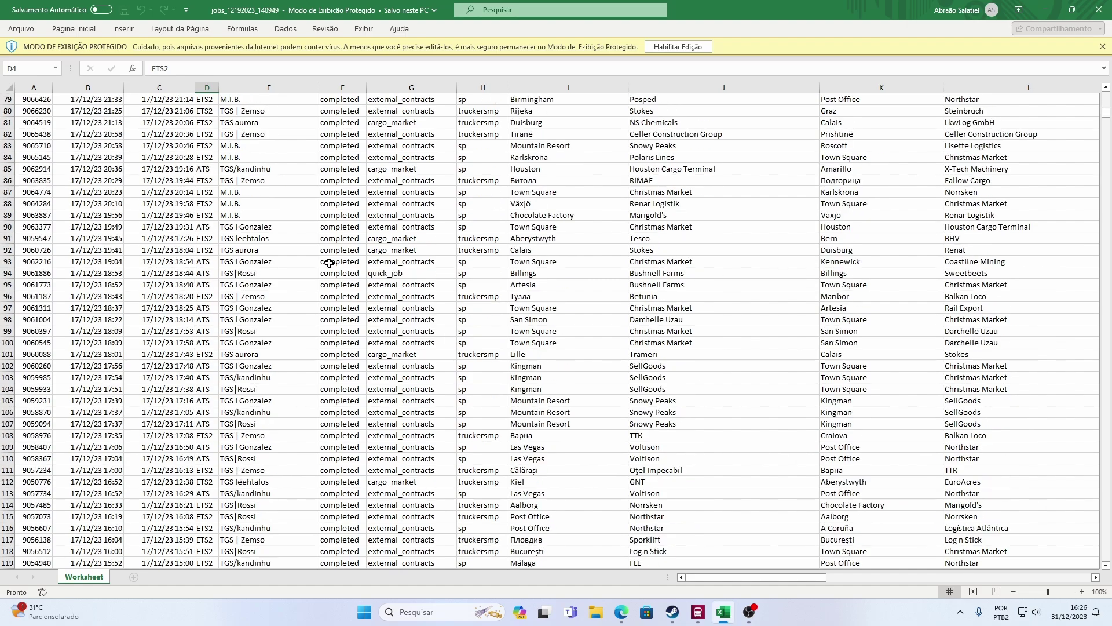
scroll(327, 266, up, 15)
scroll(327, 265, up, 18)
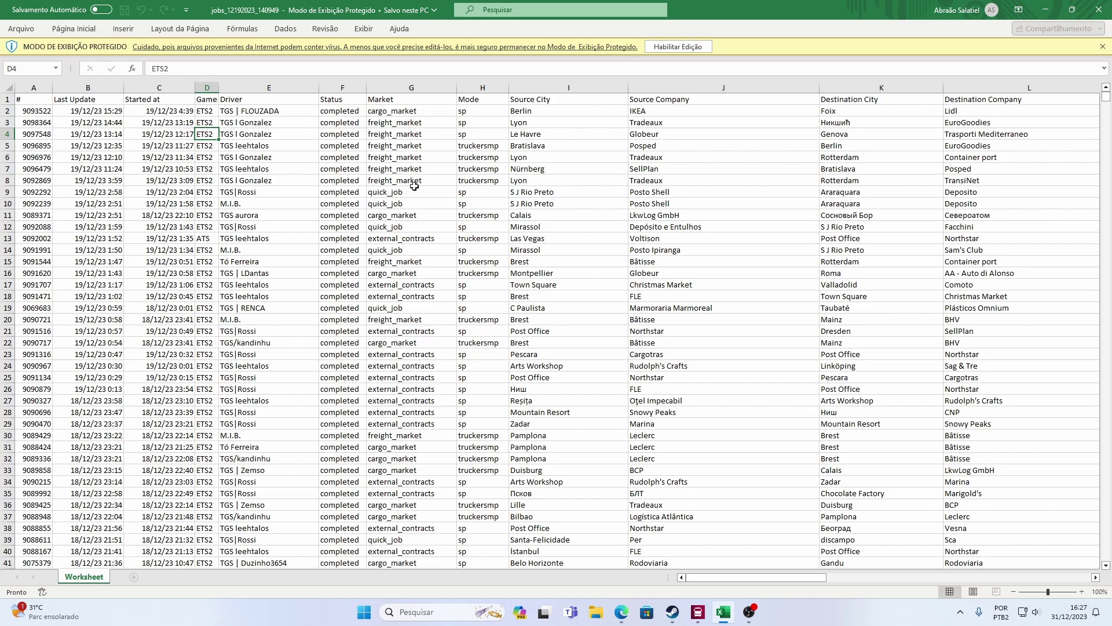
Step: Examine the Market and Mode columns and the source and destination city and company columns
click(403, 239)
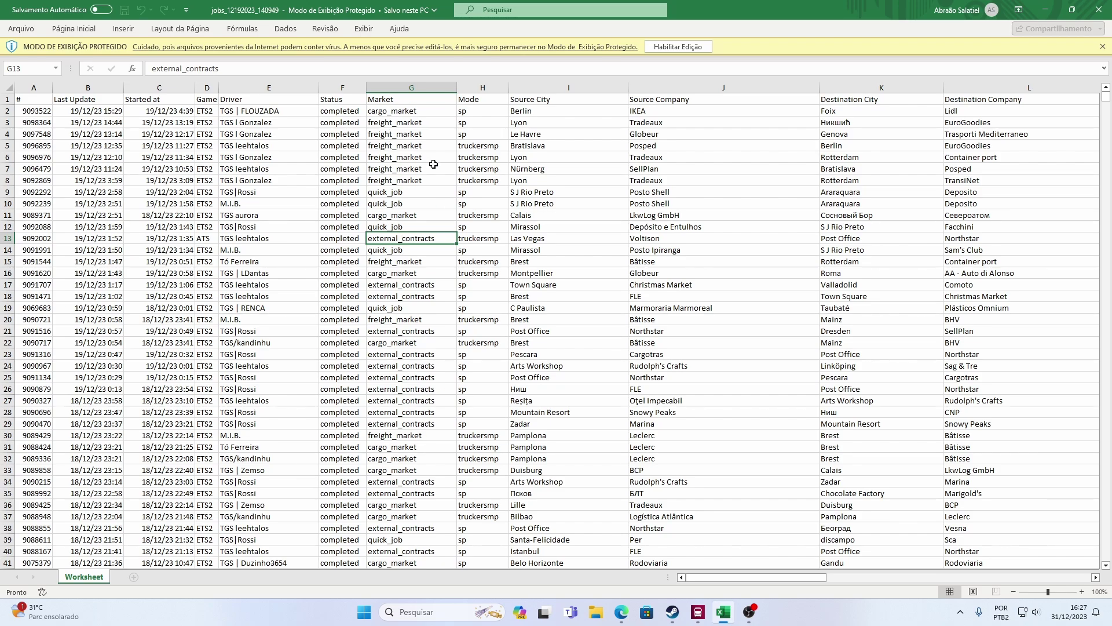
click(469, 112)
click(499, 146)
click(540, 98)
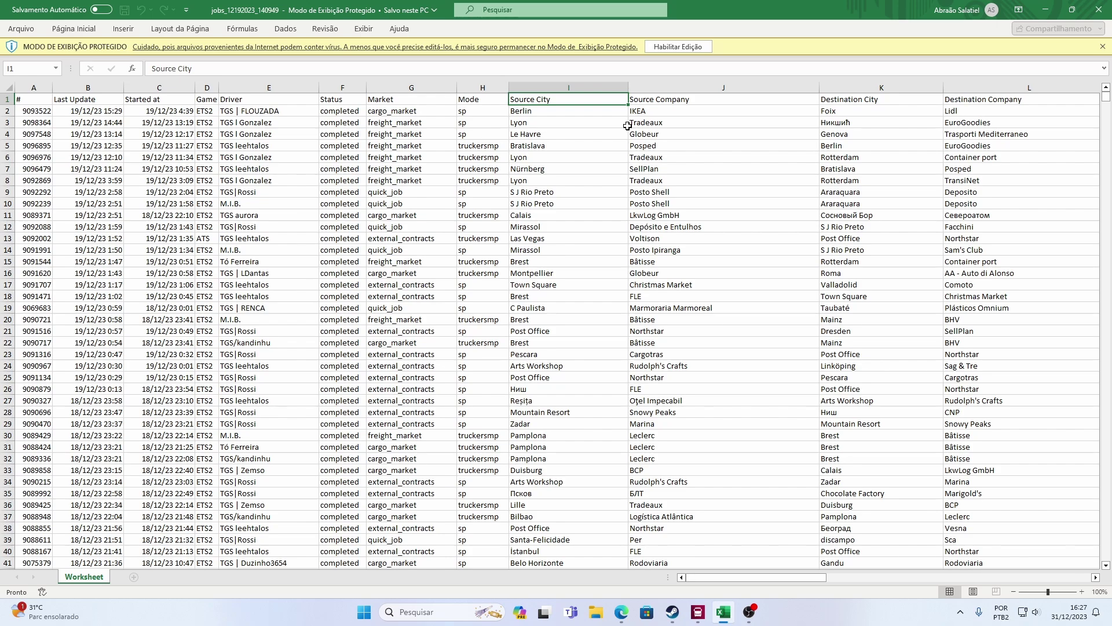
click(700, 101)
click(918, 104)
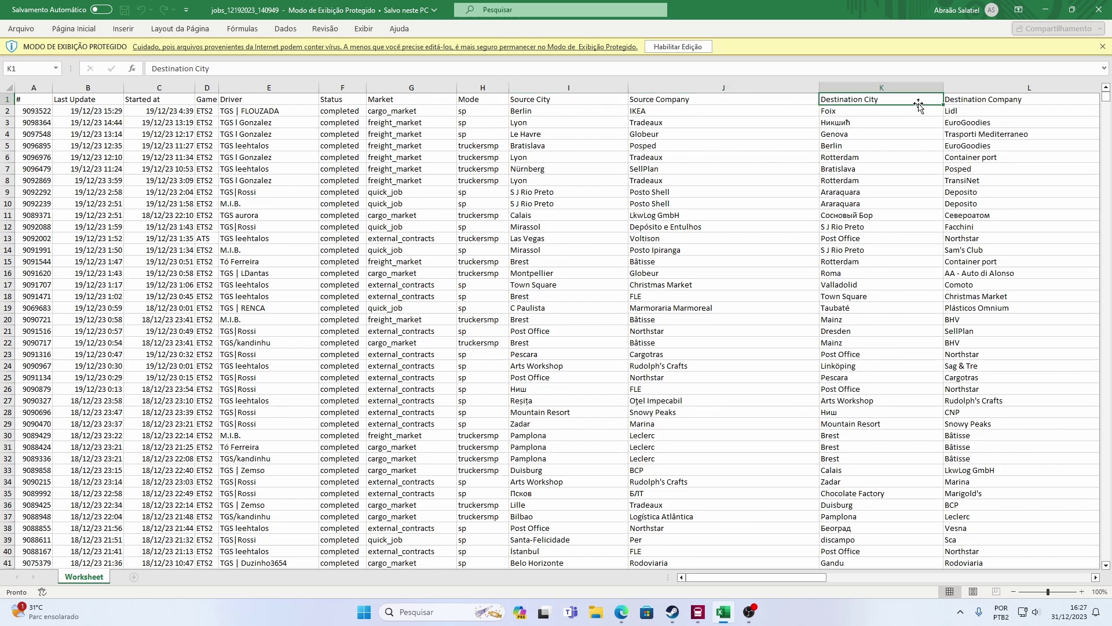
click(964, 102)
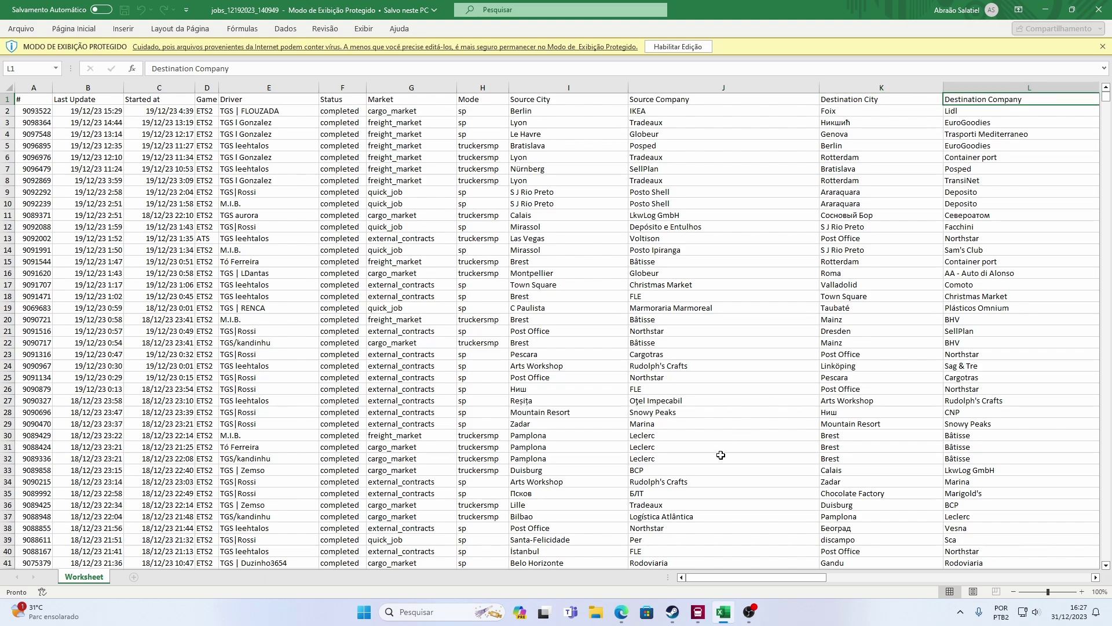
Step: Examine the Vehicle Brand, Vehicle Model, Cargo and Mass columns of the job data
drag(756, 580, 883, 561)
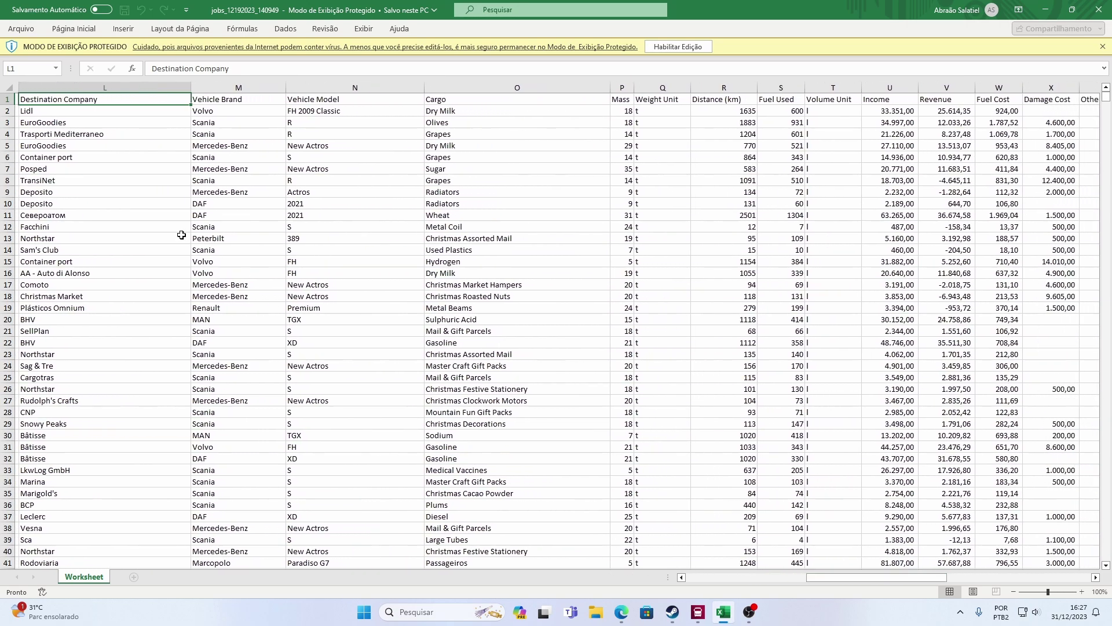
click(254, 99)
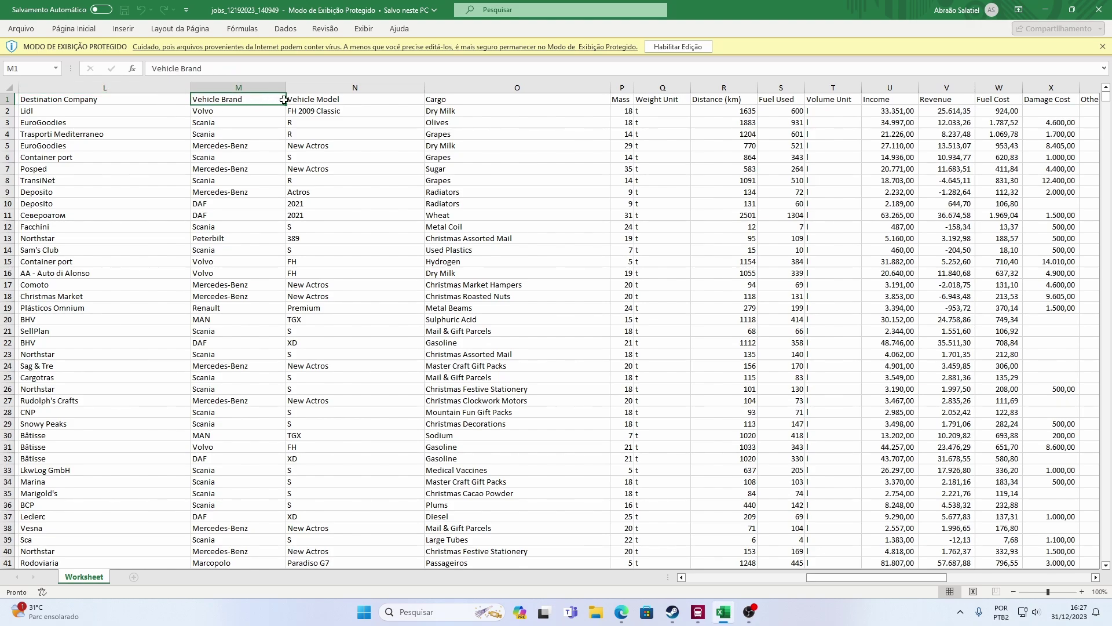
click(382, 100)
click(502, 101)
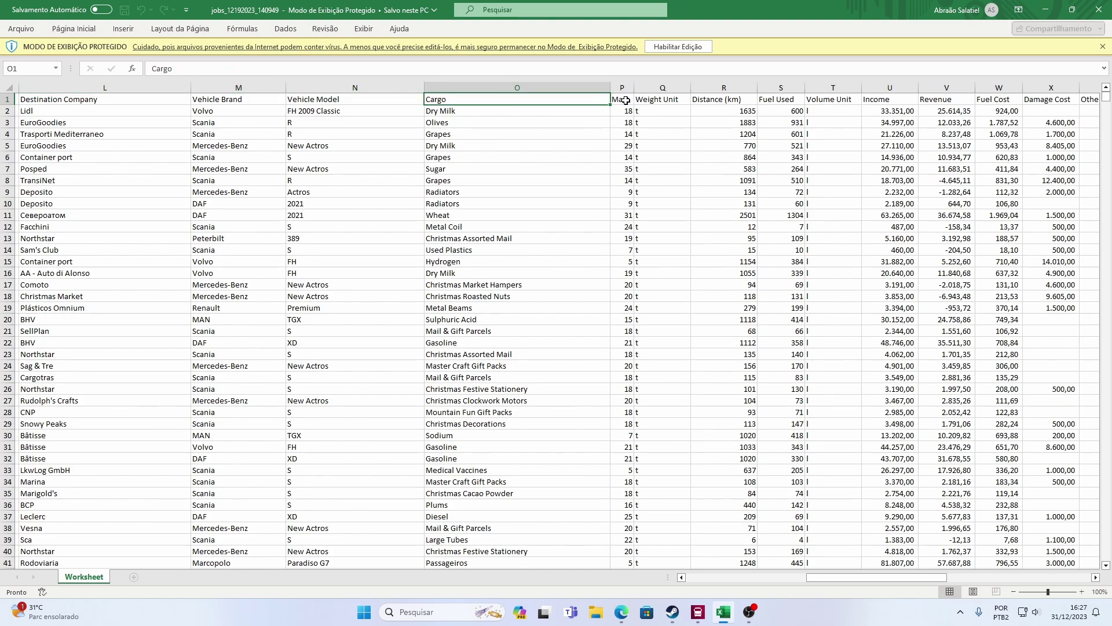
click(625, 100)
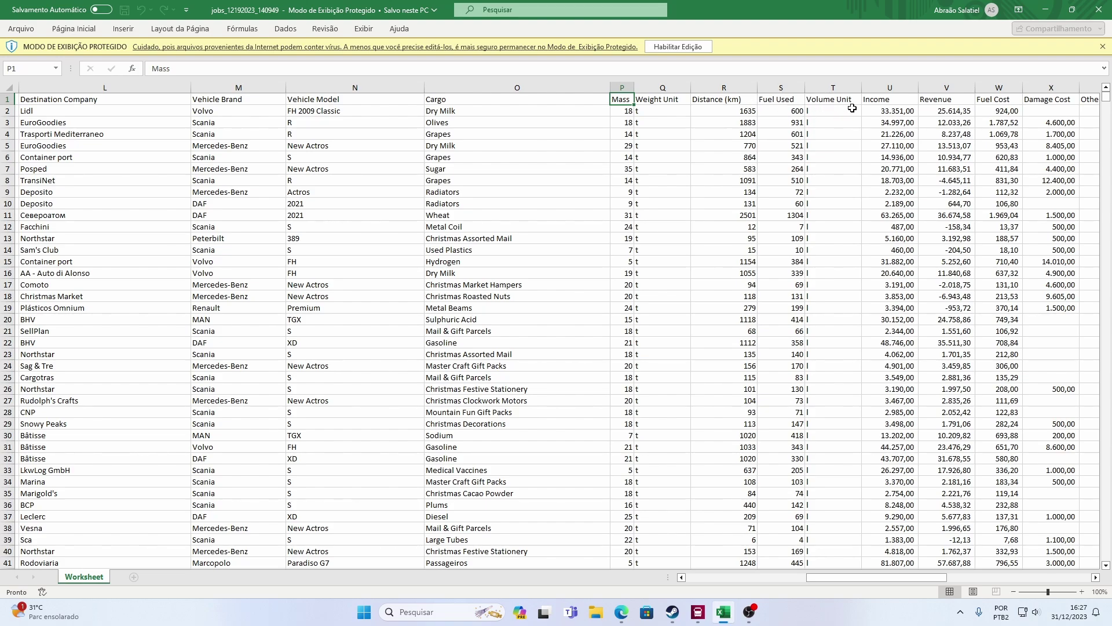
Step: Examine the cost, Max Speed, damage, Stats Type and Timezone columns of the job data
drag(836, 576, 900, 577)
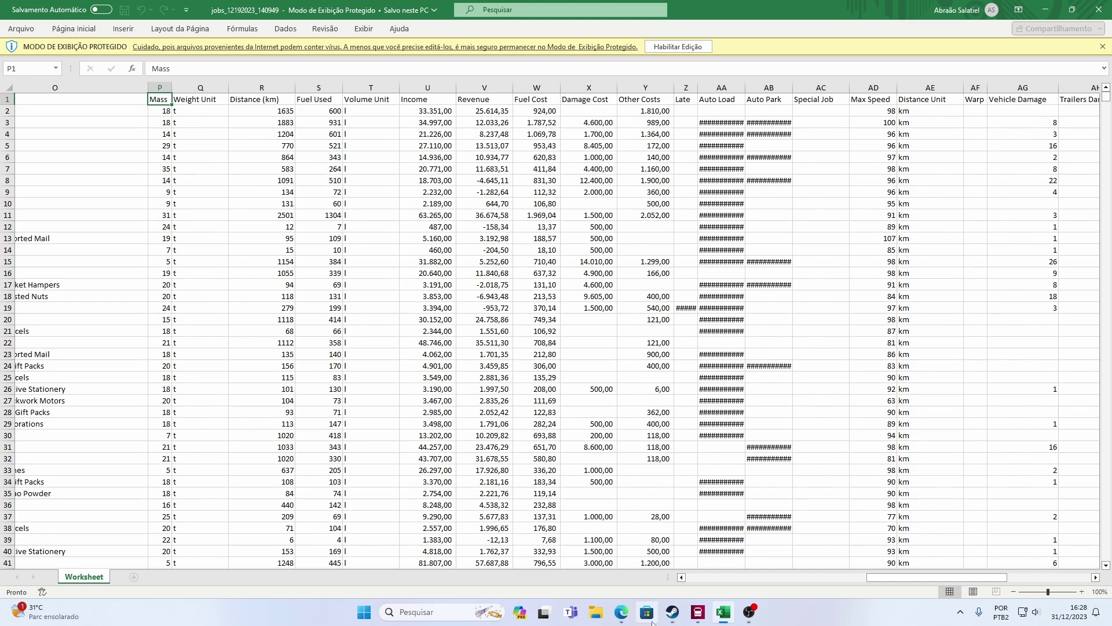
drag(927, 581, 990, 578)
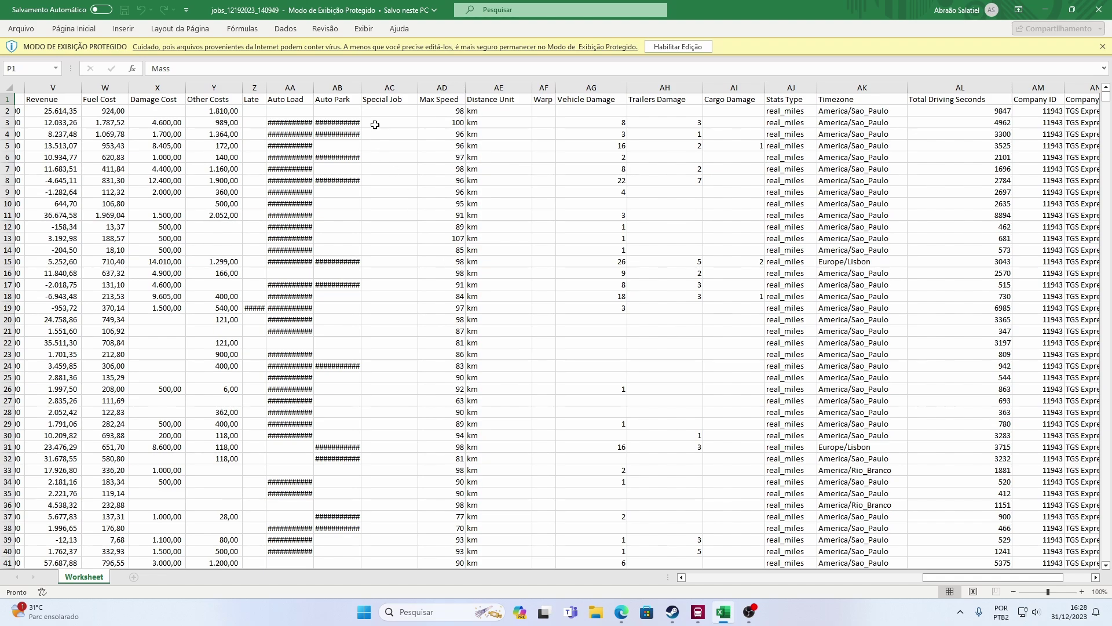
click(449, 239)
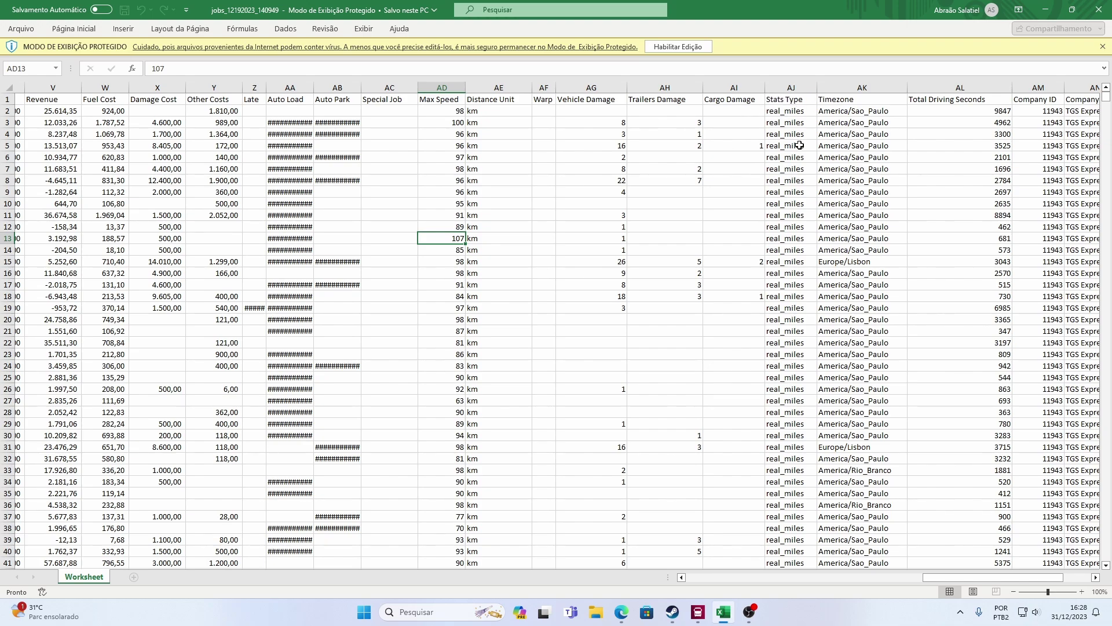
click(793, 239)
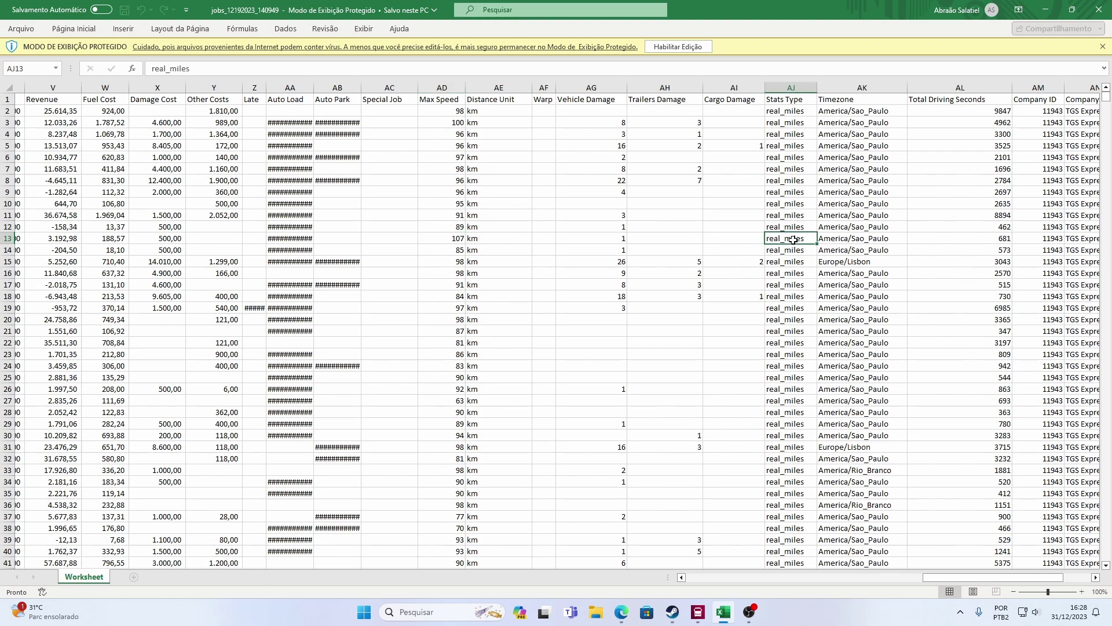
click(831, 241)
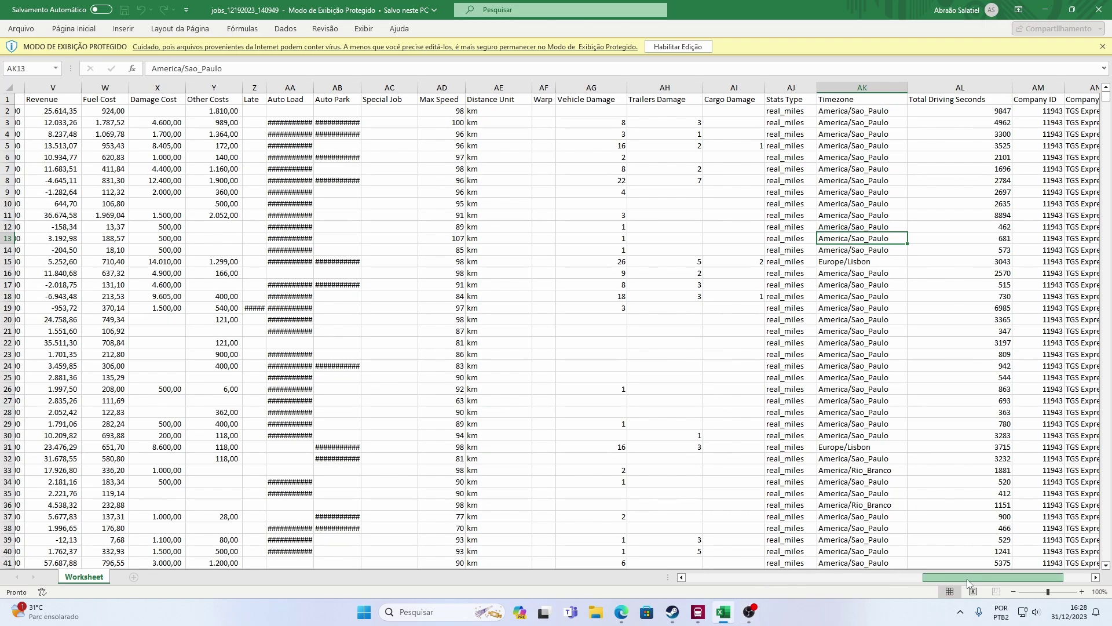
Step: Examine the Total Driving Seconds and both Fuel Economy columns, and return to the worksheet's first columns
drag(968, 582, 1003, 575)
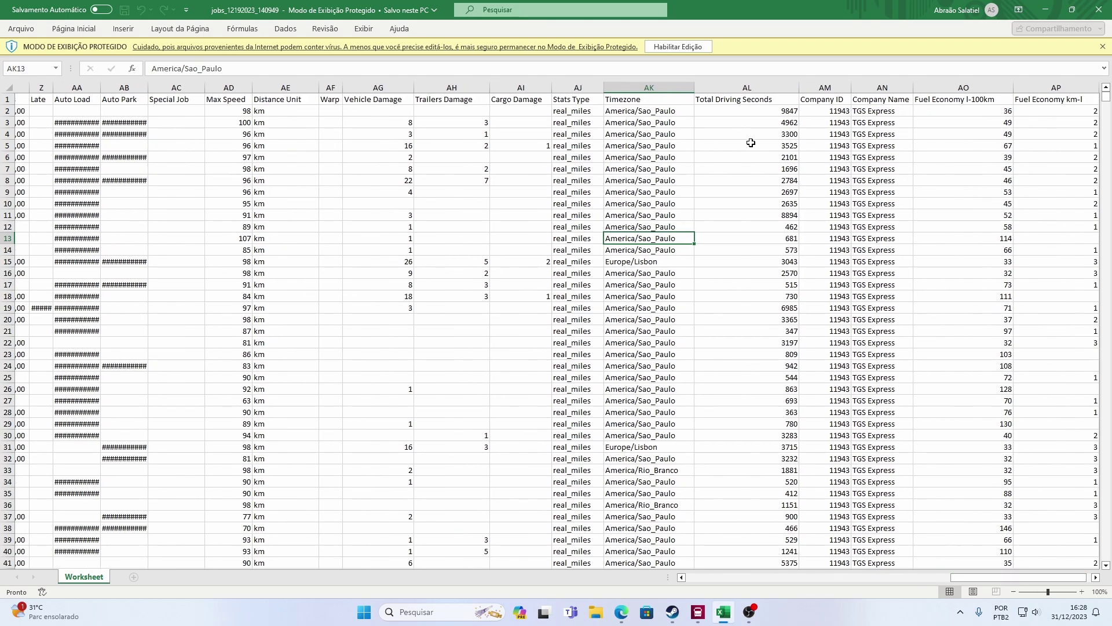
click(786, 110)
click(779, 124)
click(777, 113)
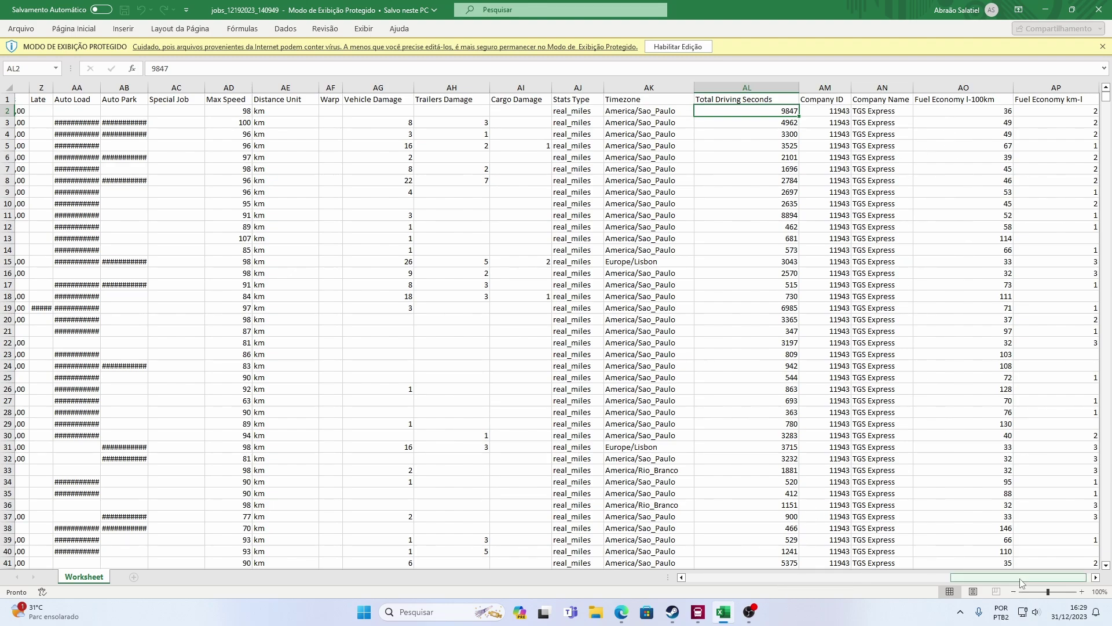
scroll(1017, 582, right, 1)
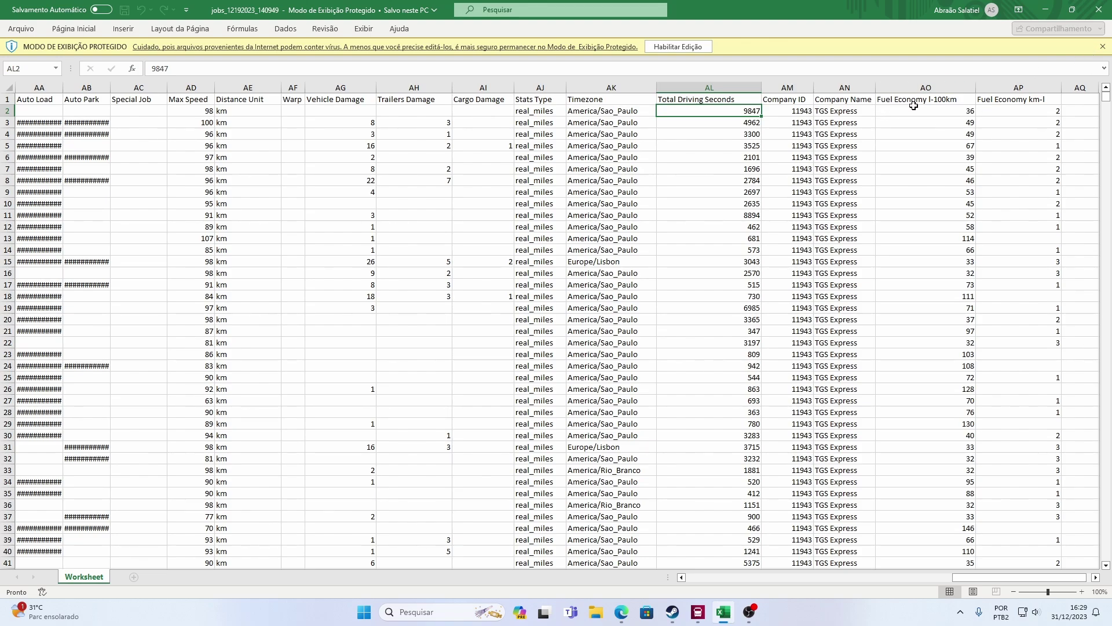
click(963, 111)
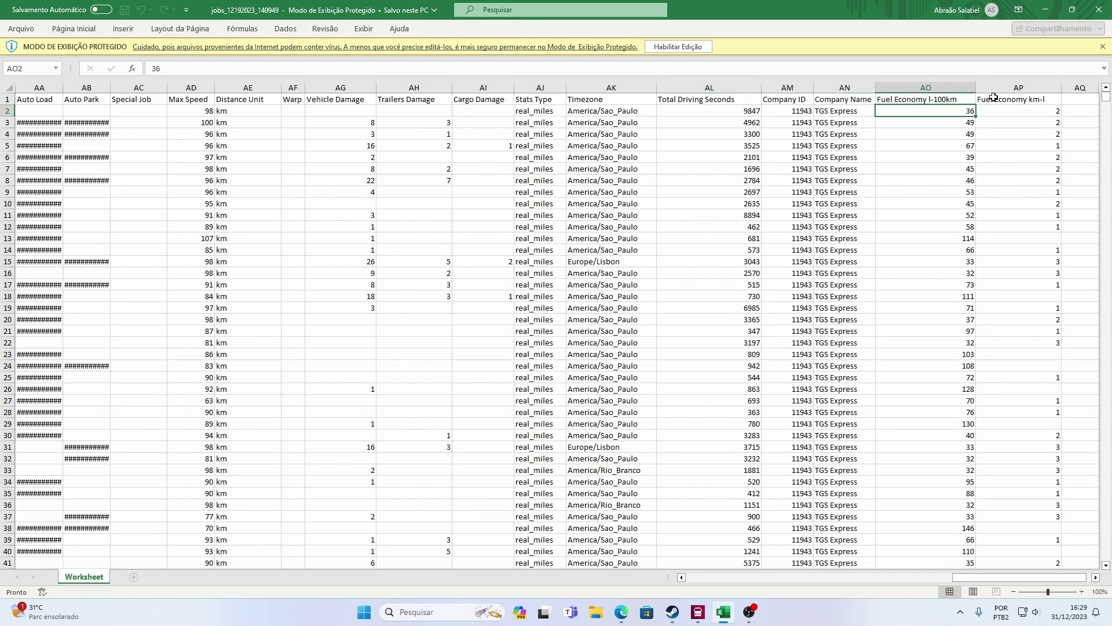
click(1043, 100)
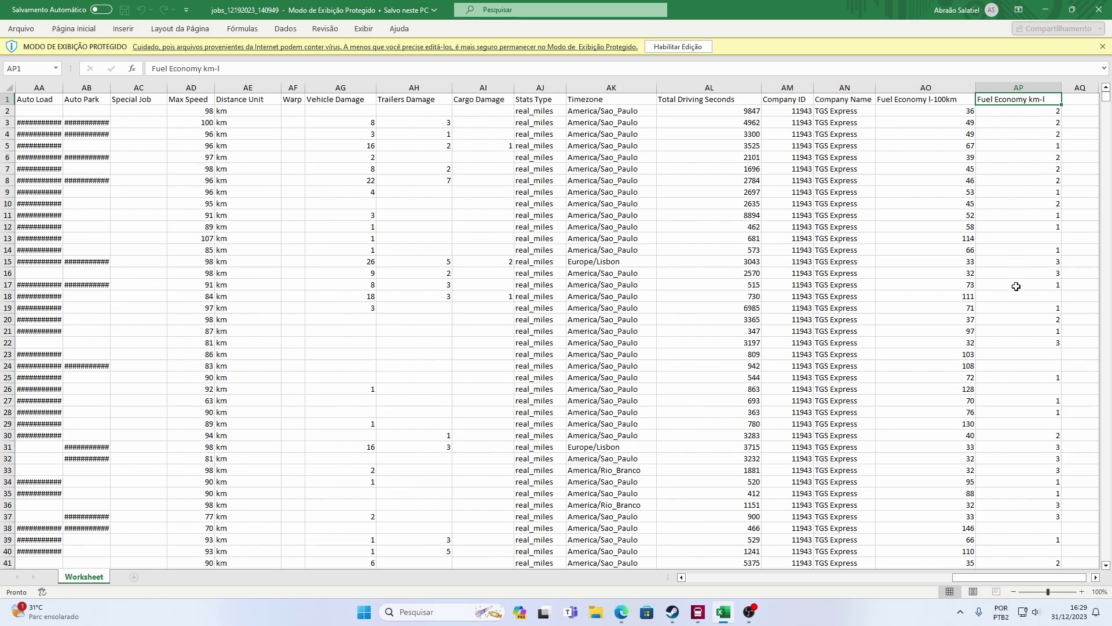
scroll(1025, 460, down, 1)
scroll(1024, 475, up, 1)
drag(987, 578, 459, 586)
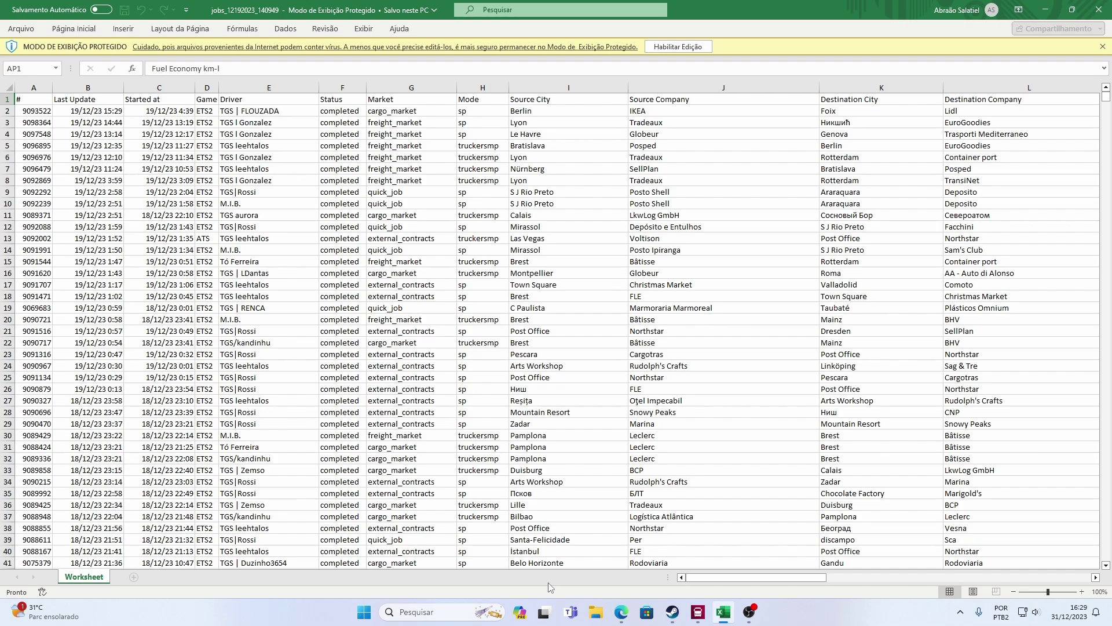
Step: Switch back to Trucky and review the Scania S truck's odometer, income, damage expenses and maintenance records
click(700, 610)
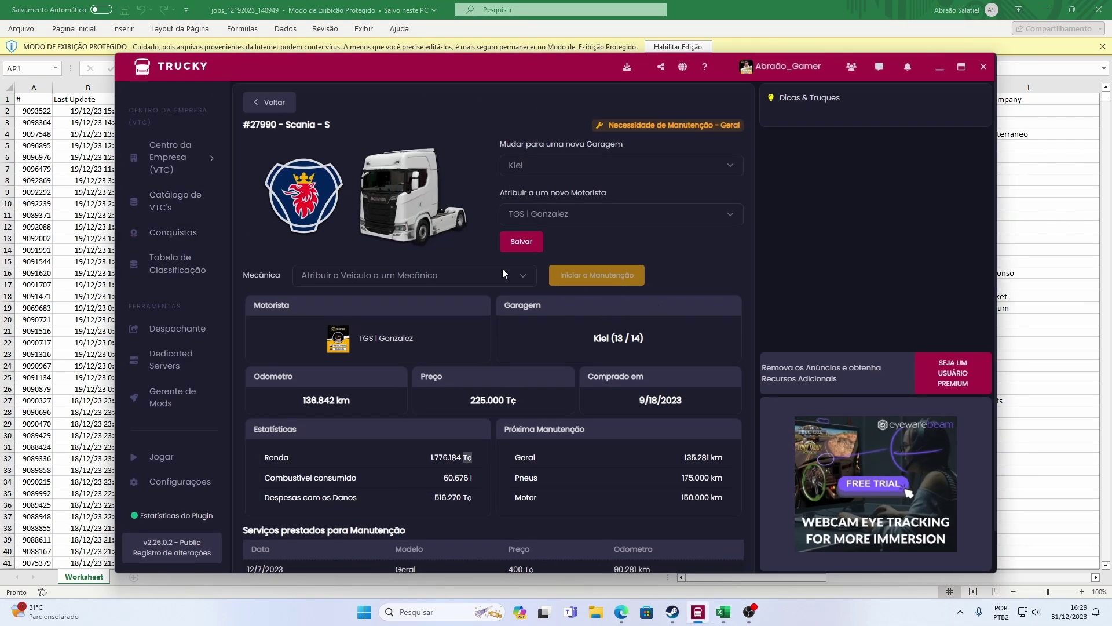
scroll(674, 320, down, 1)
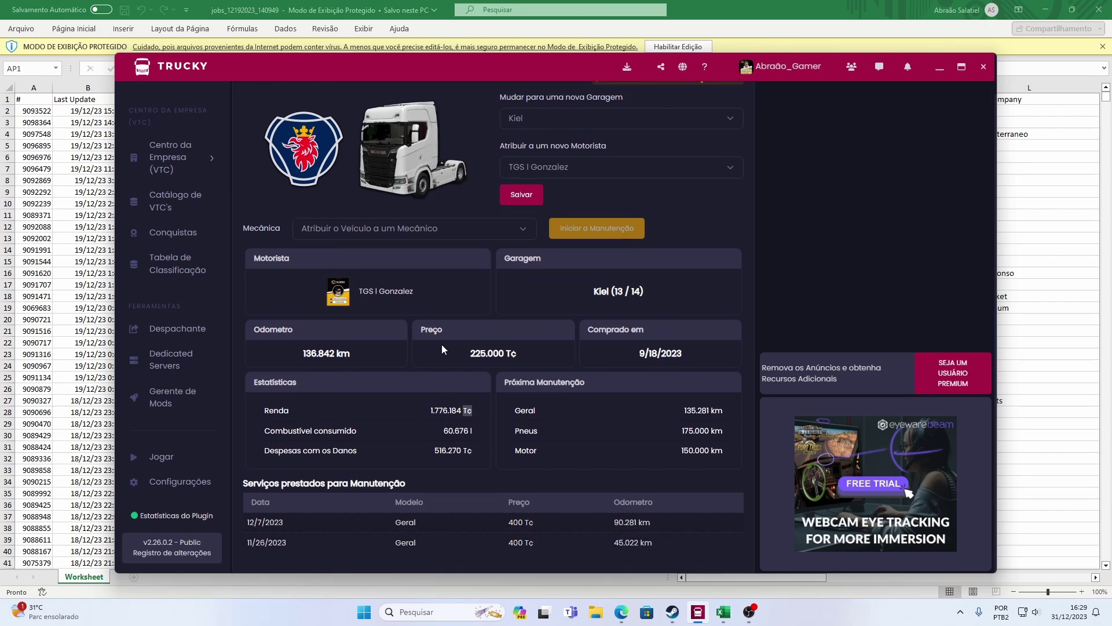
scroll(442, 345, up, 1)
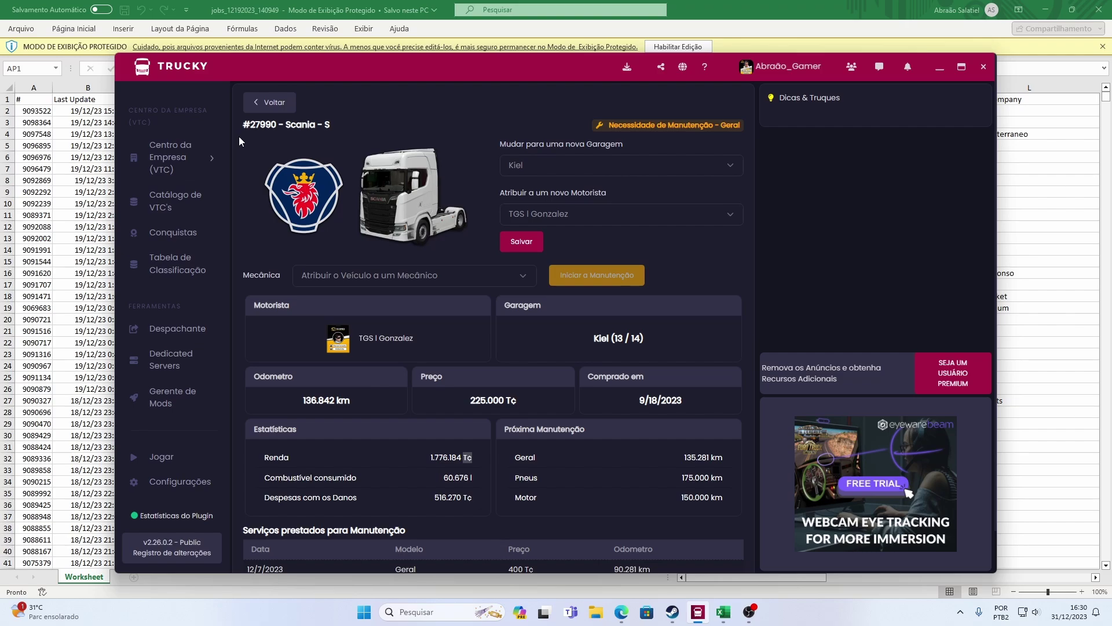
Step: Open the TGS Express company overview and go down to its Last Jobs list
mouse_move(214, 158)
click(301, 165)
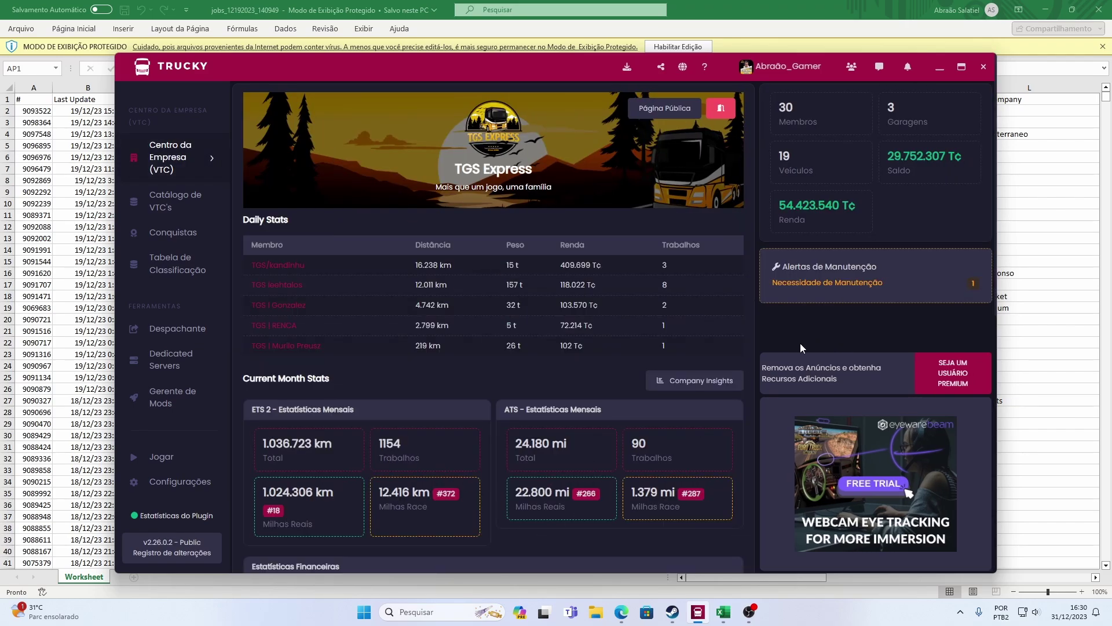
scroll(736, 427, down, 6)
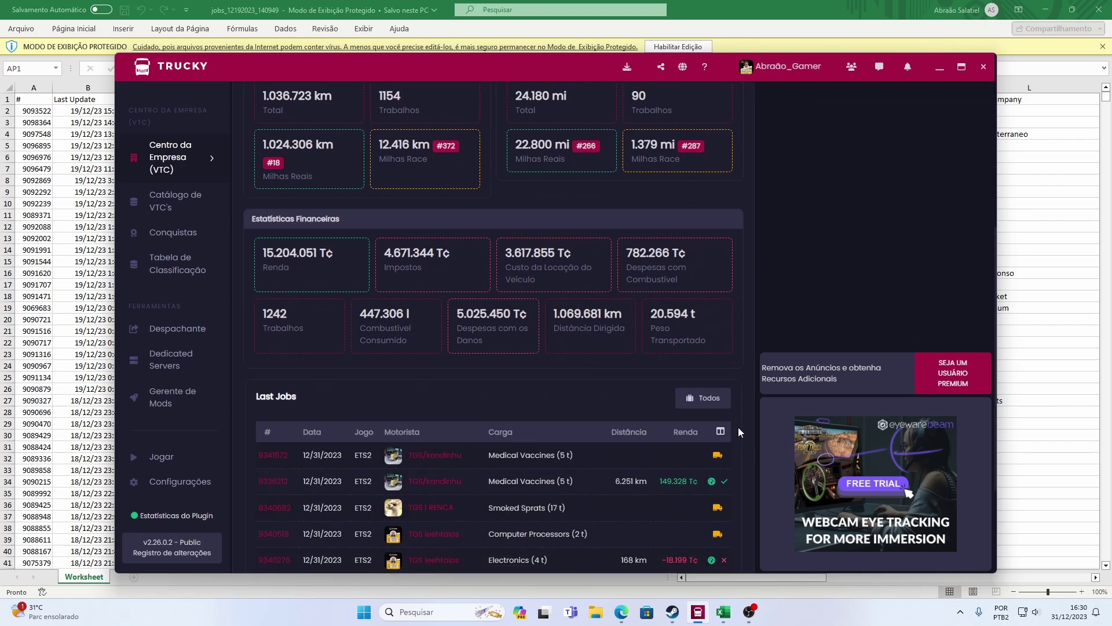
scroll(744, 432, down, 1)
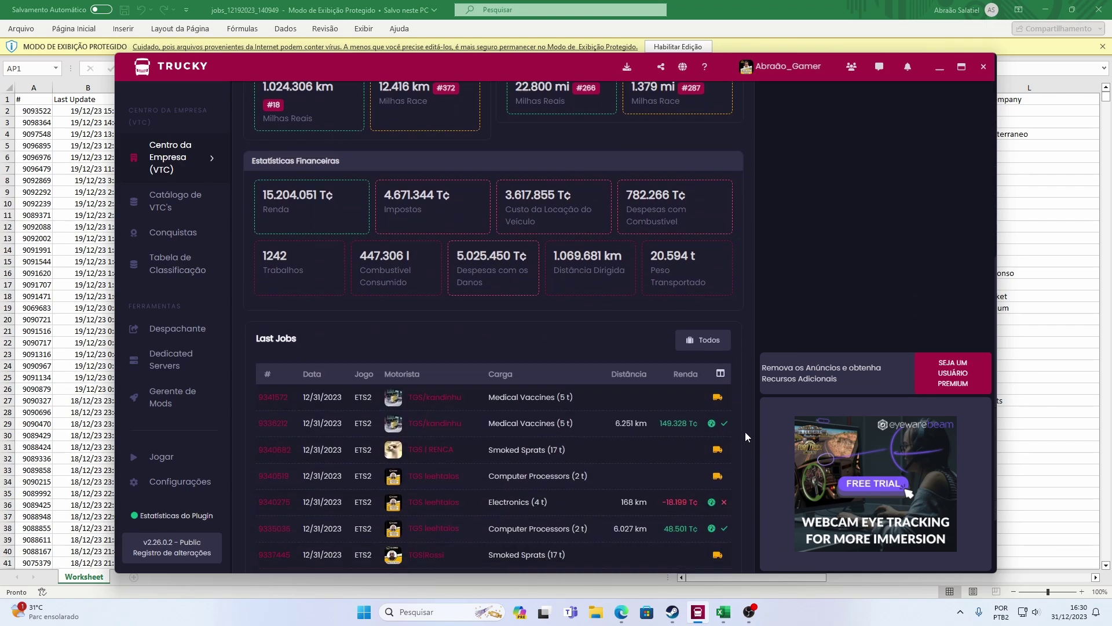